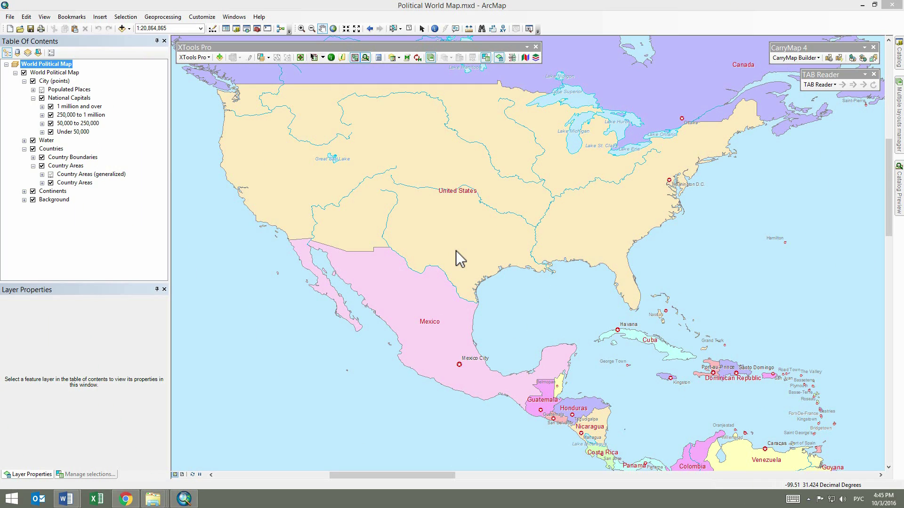
Open the Country Areas (generalized) attribute table from its layer context menu, then close it.
left_click(100, 175)
right_click(100, 174)
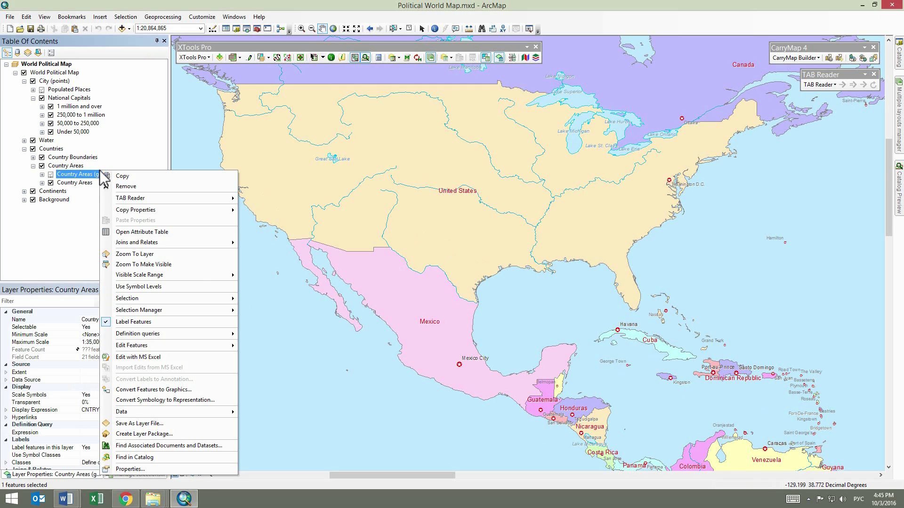
left_click(113, 232)
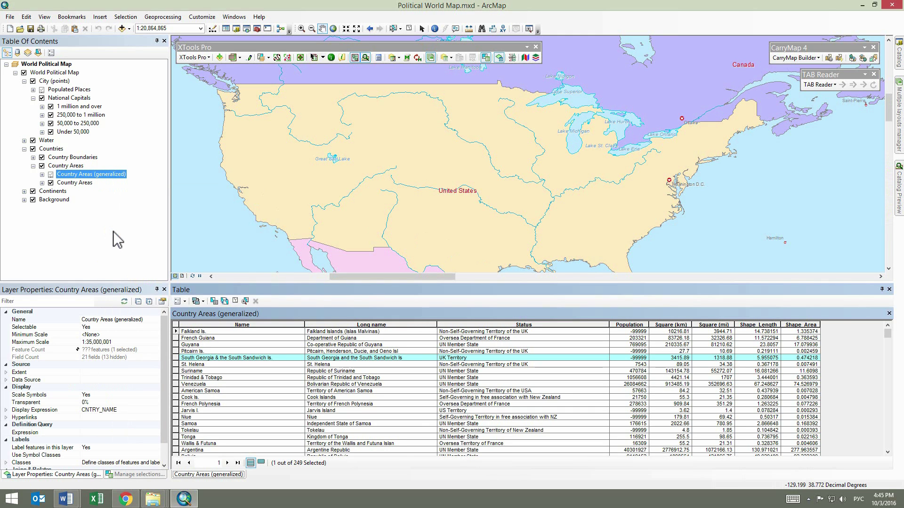
left_click(889, 290)
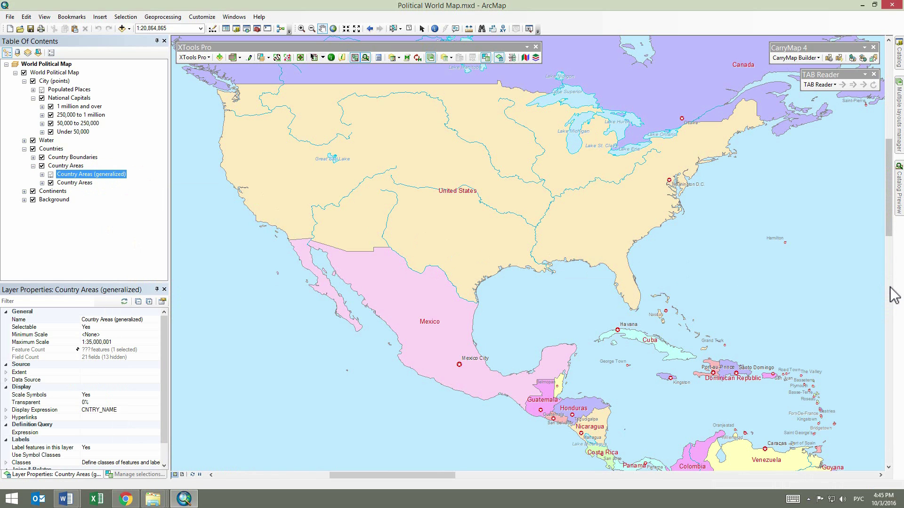
Open the 1 million and over attribute table with the XTools Pro button, then close the docked window.
left_click(233, 58)
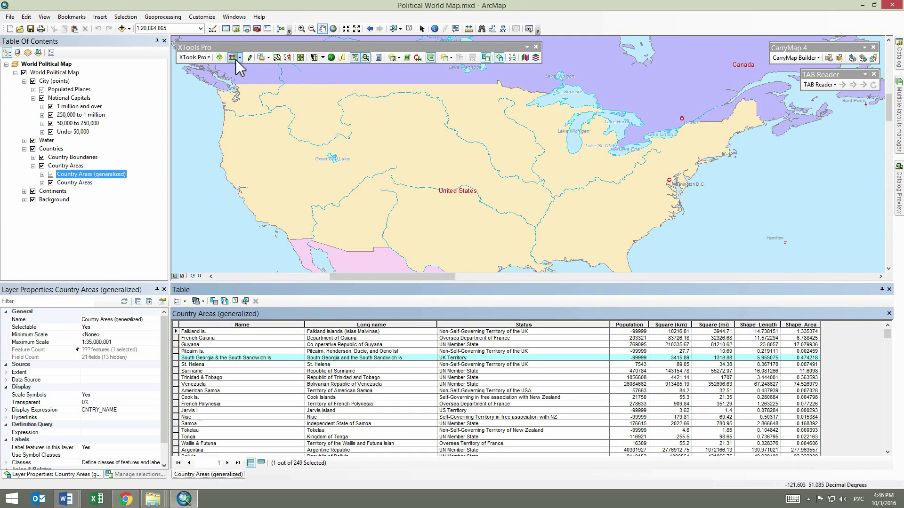
left_click(87, 106)
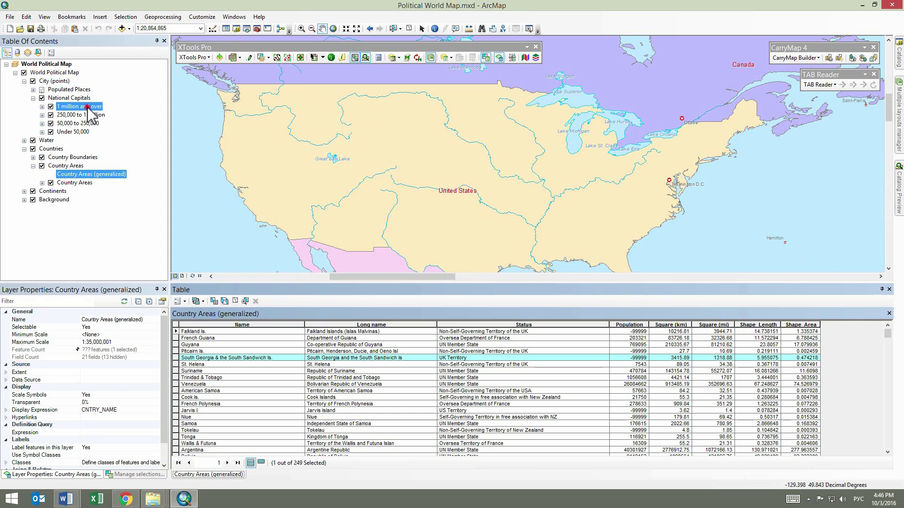
left_click(233, 57)
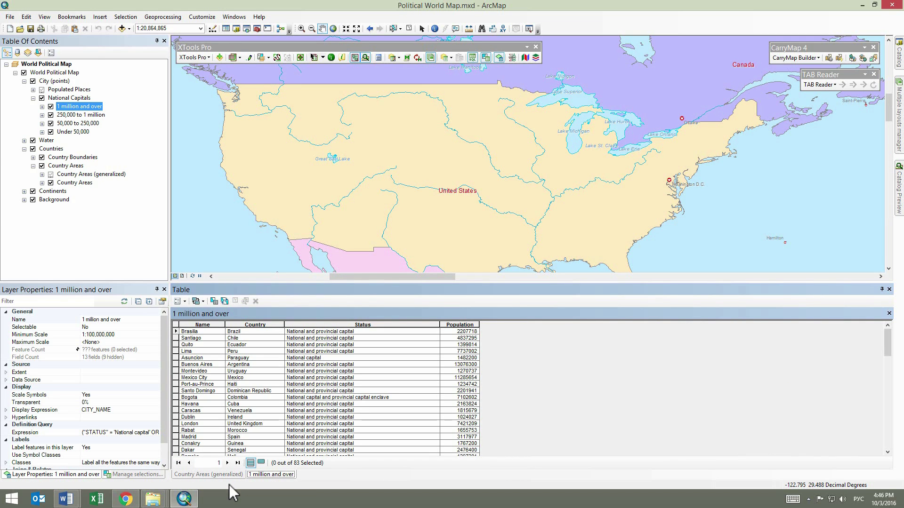
left_click(888, 290)
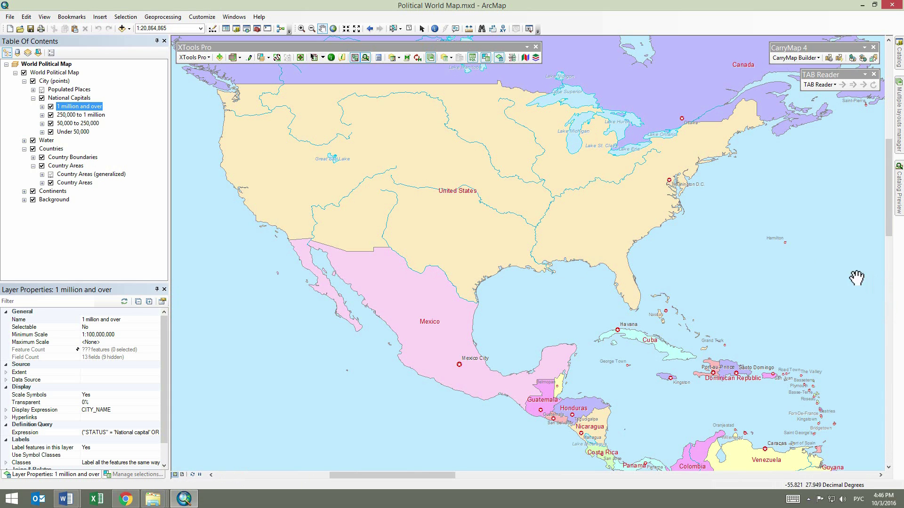
Open the 1 million and over table in a separate window at lower left, and the Country Areas (generalized) table on the right half.
left_click(240, 57)
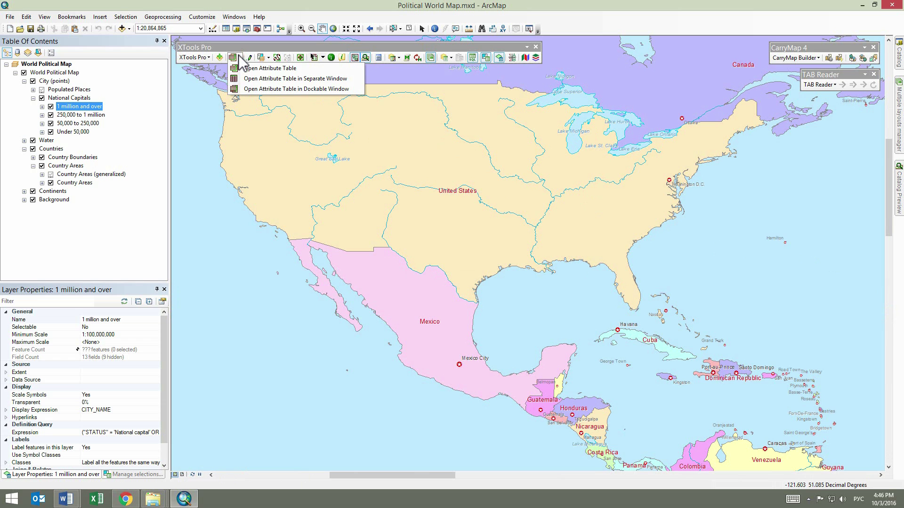
left_click(244, 79)
left_click_drag(244, 45, 232, 261)
left_click(91, 174)
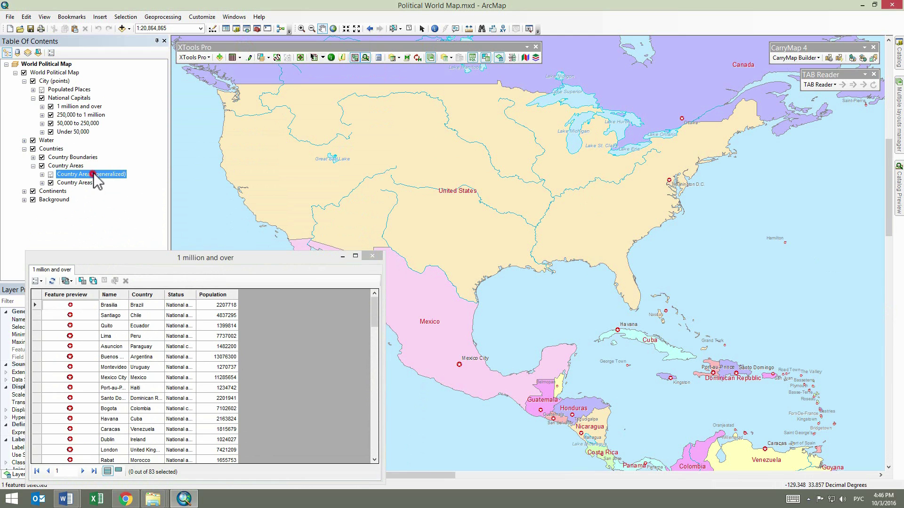
left_click(233, 58)
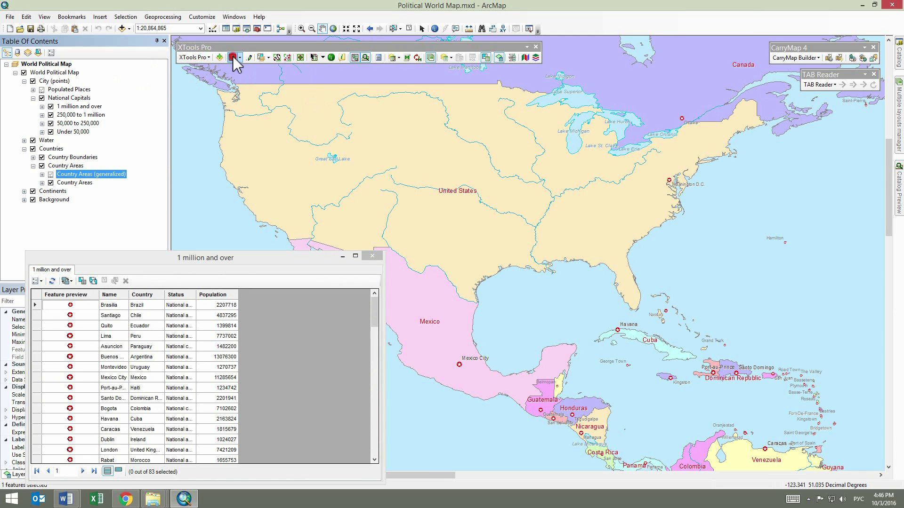
left_click_drag(232, 58, 901, 66)
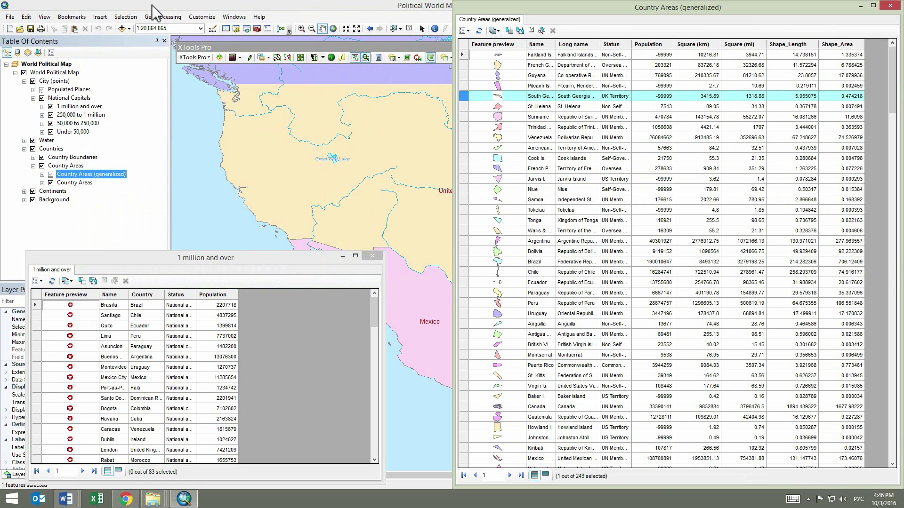
Fit ArcMap to the left half, close both separate table windows, then maximize ArcMap again.
left_click_drag(153, 6, 6, 6)
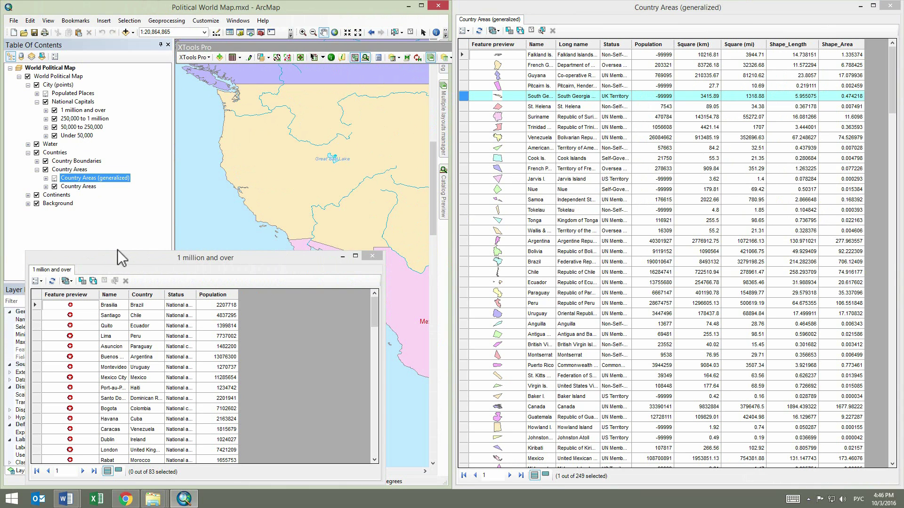
left_click_drag(117, 256, 133, 359)
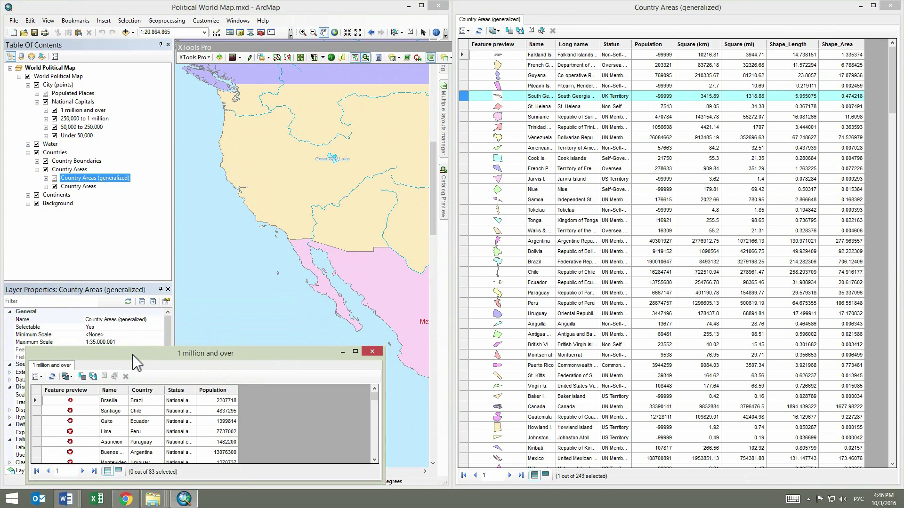
left_click(372, 351)
left_click(889, 5)
left_click(421, 6)
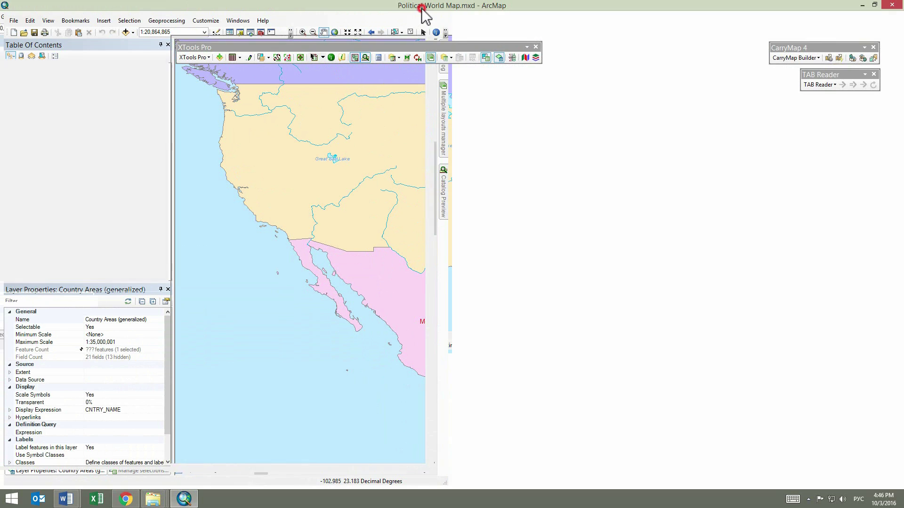
Open the 1 million and over and Country Areas (generalized) tables as tabs in one dockable window docked beneath the map.
left_click(81, 107)
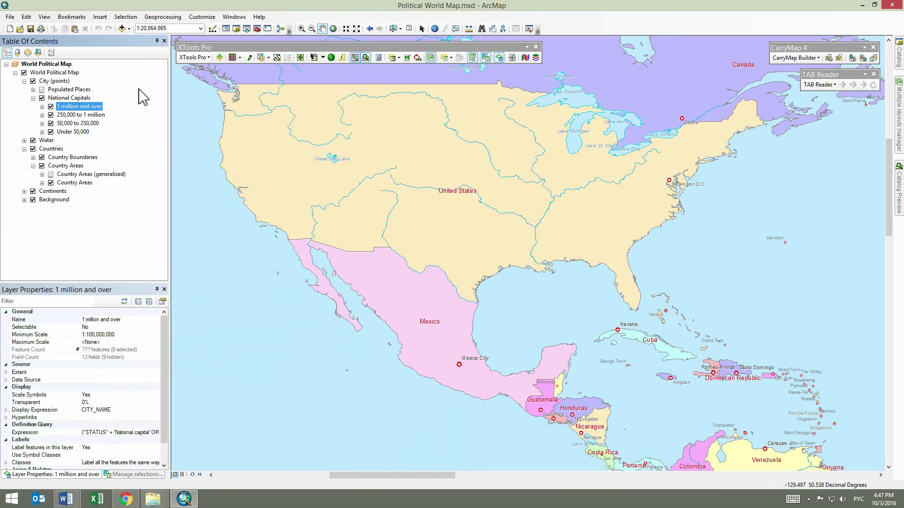
left_click(240, 58)
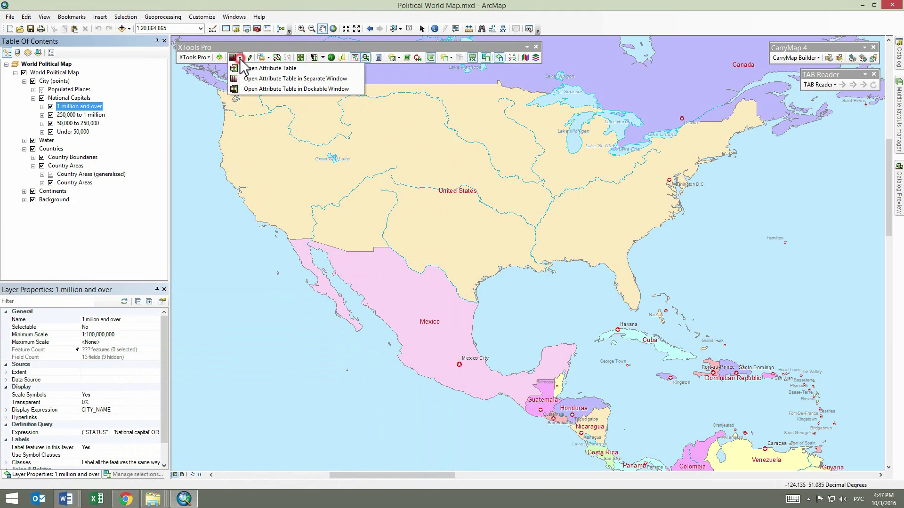
left_click(248, 91)
left_click(96, 175)
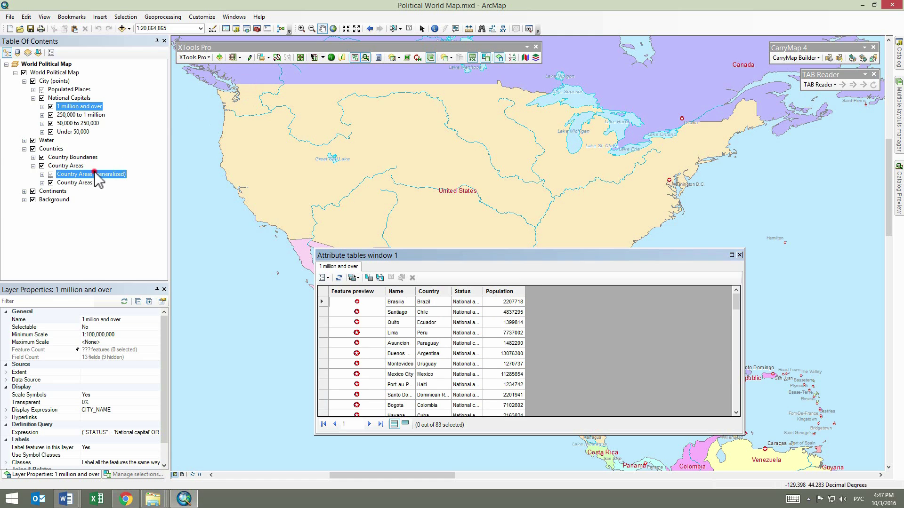
left_click(232, 58)
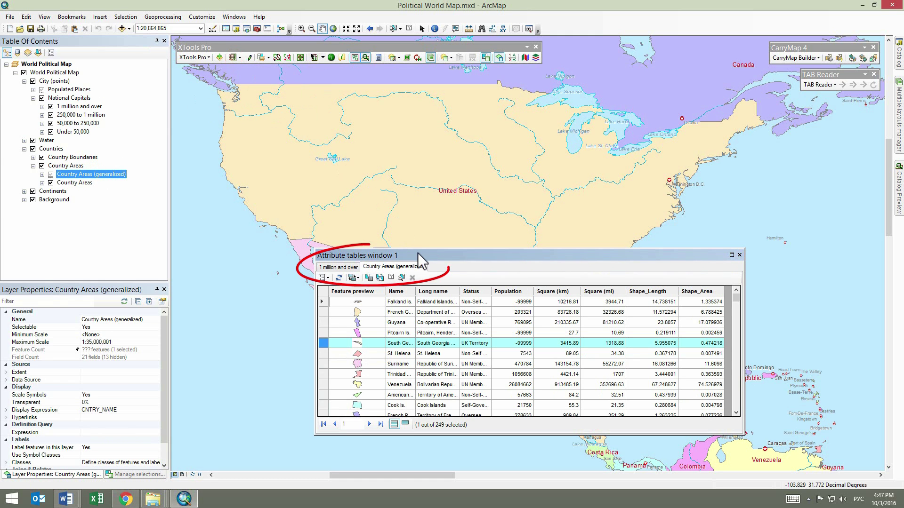
left_click_drag(421, 260, 536, 281)
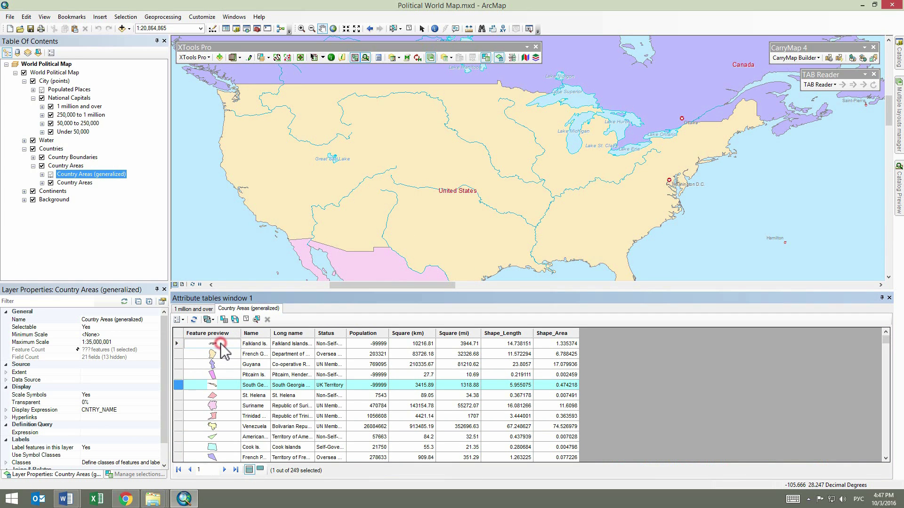
Drag a row boundary down to double the Country Areas (generalized) table's row height.
mouse_move(225, 430)
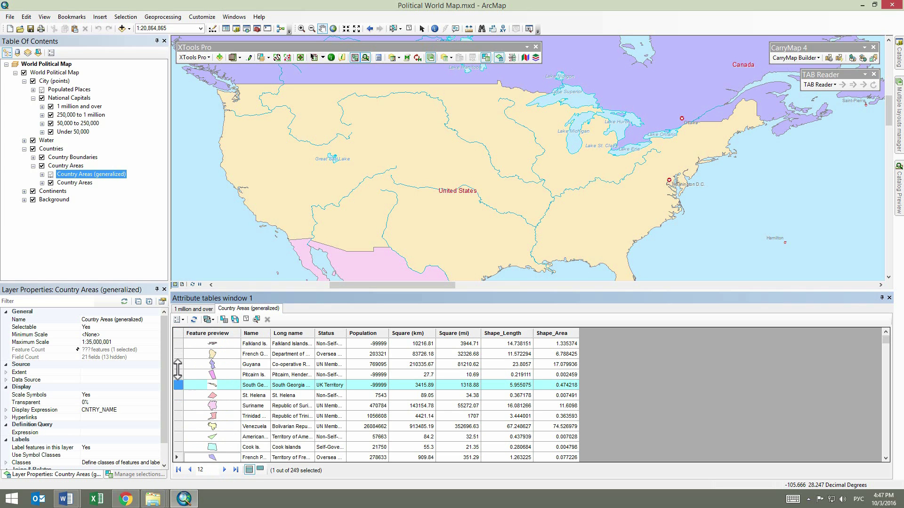
left_click_drag(179, 359, 179, 379)
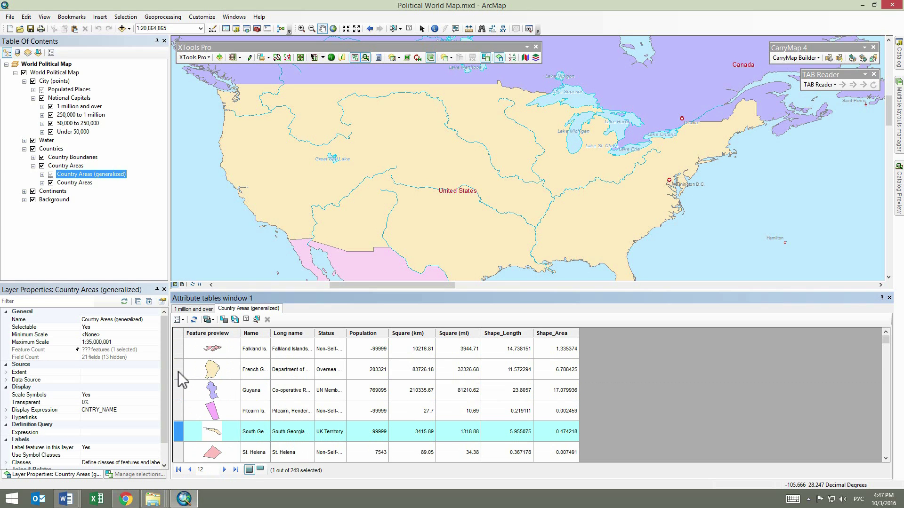
In Customize XTools Pro Components, set Open Attribute Table's Feature Preview to Symbol, keeping the table location unchanged.
left_click(194, 57)
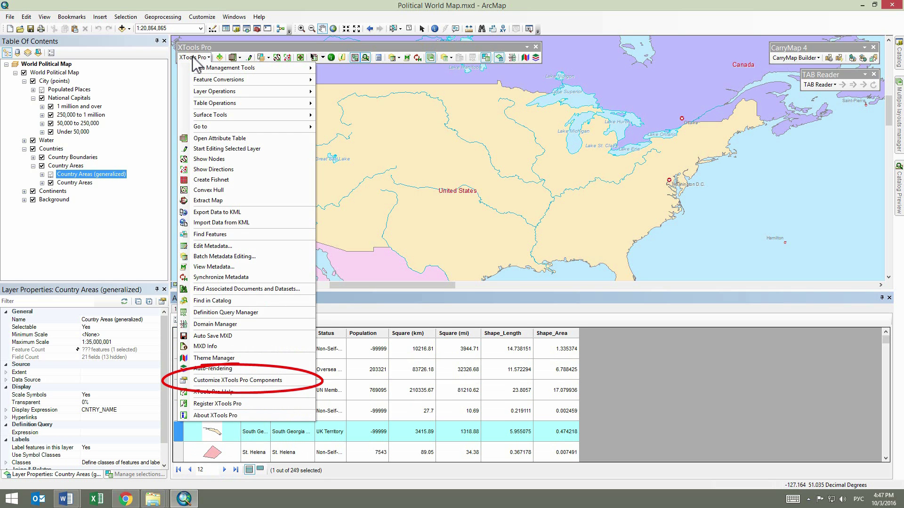
left_click(209, 379)
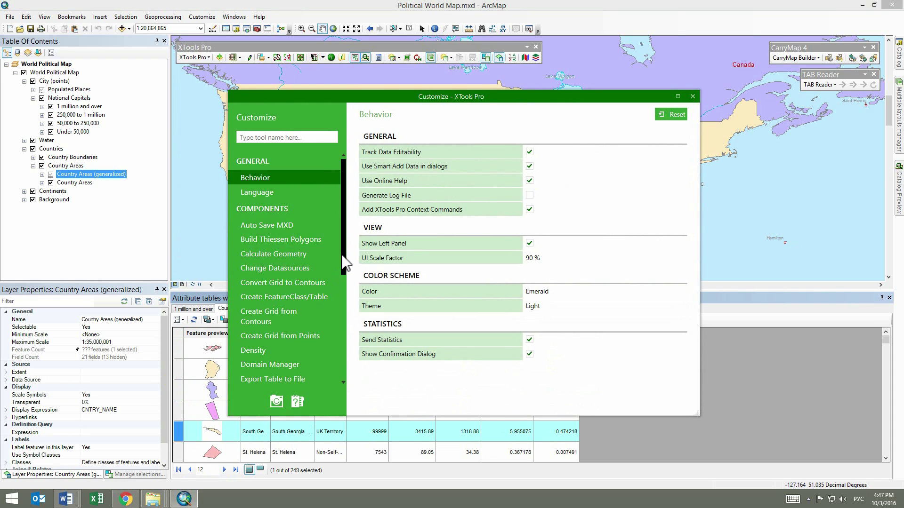
left_click_drag(344, 264, 341, 374)
left_click(293, 270)
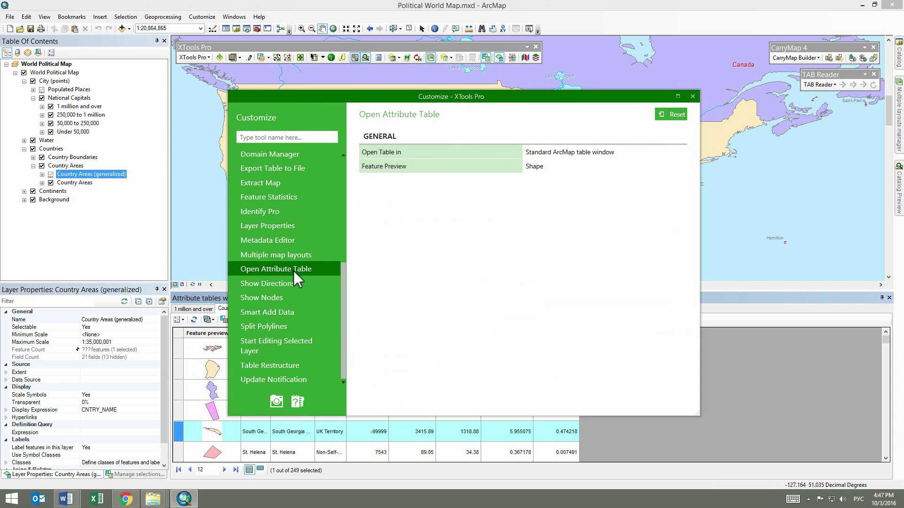
left_click(683, 151)
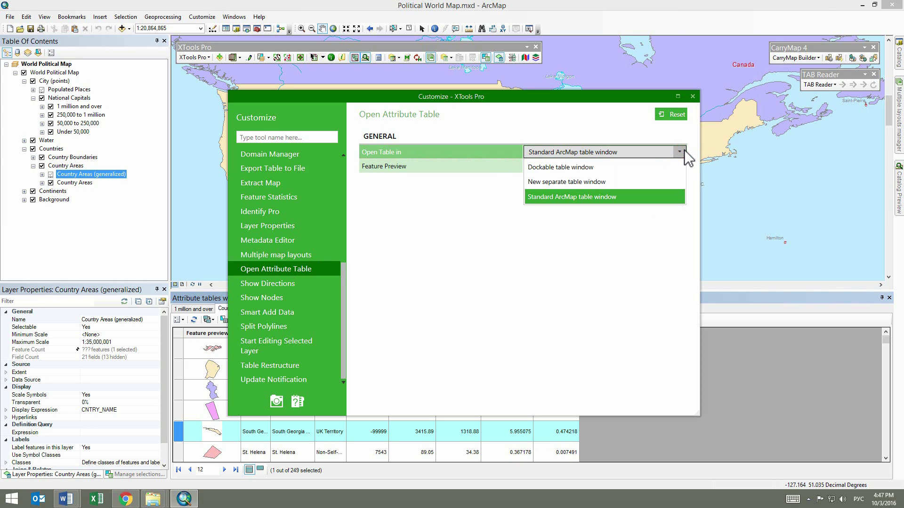
left_click(684, 149)
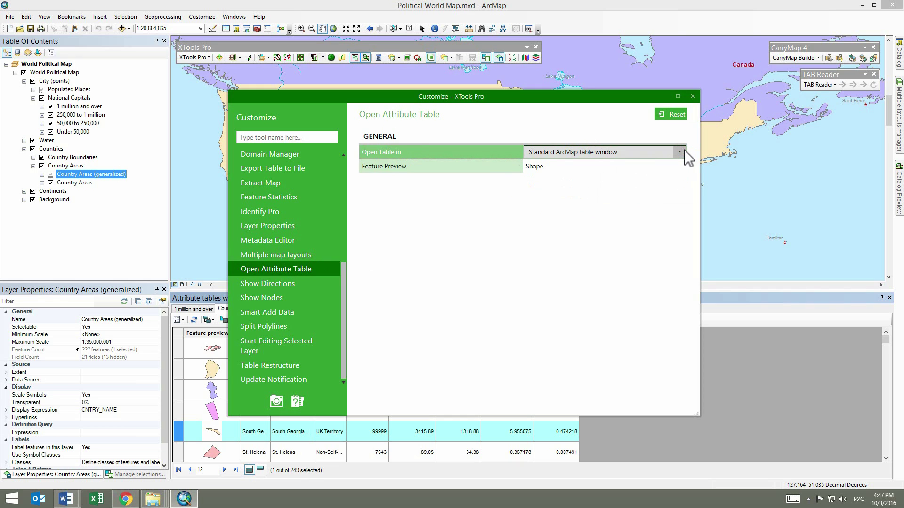
left_click(682, 166)
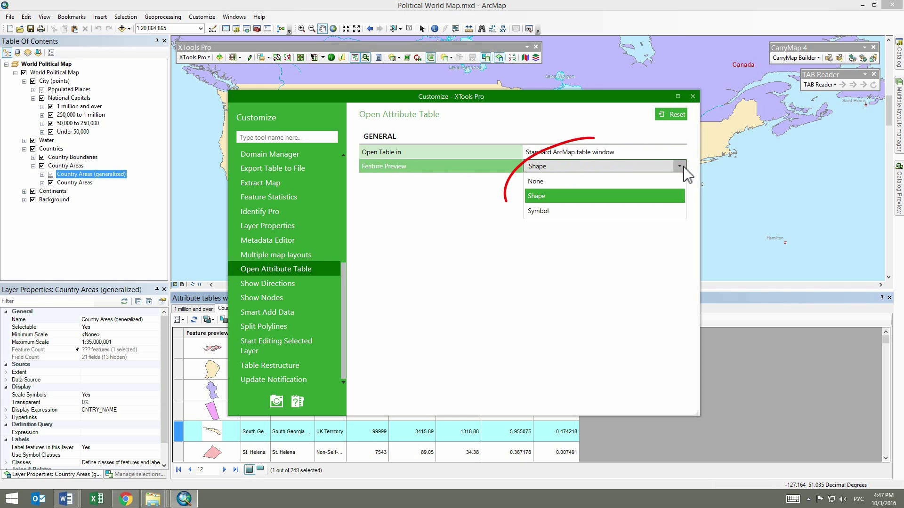
left_click(622, 212)
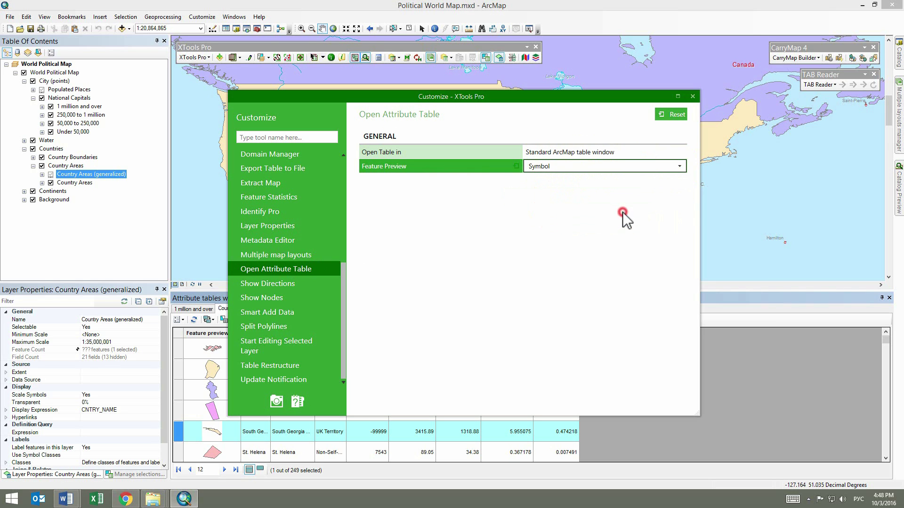
left_click(692, 96)
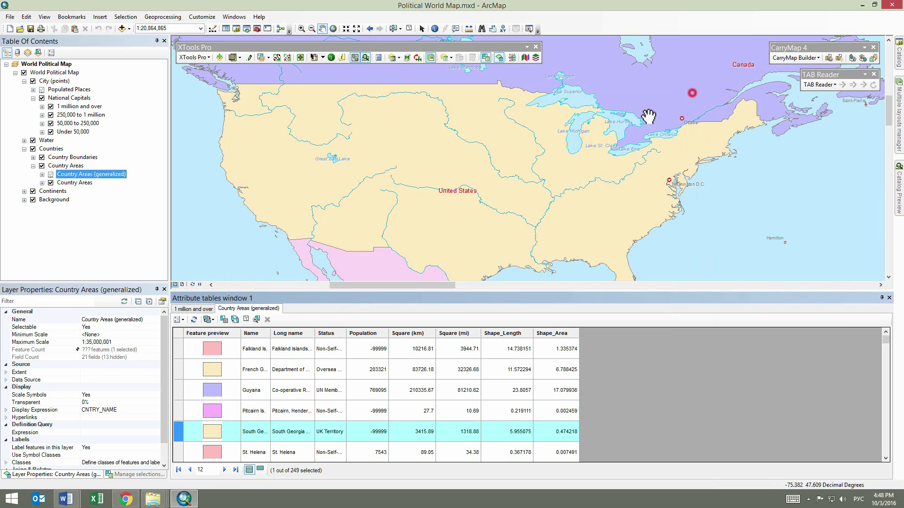